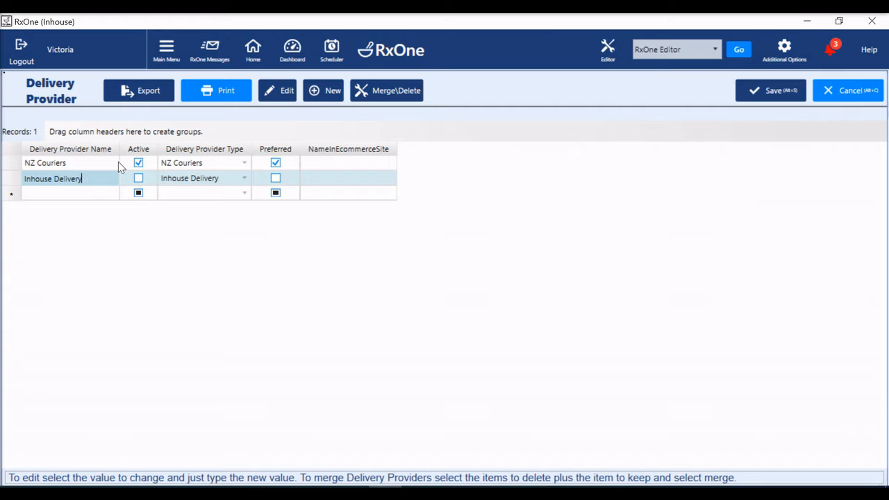
# Mark the Inhouse Delivery provider as active and preferred, and save the delivery providers.
pyautogui.click(139, 179)
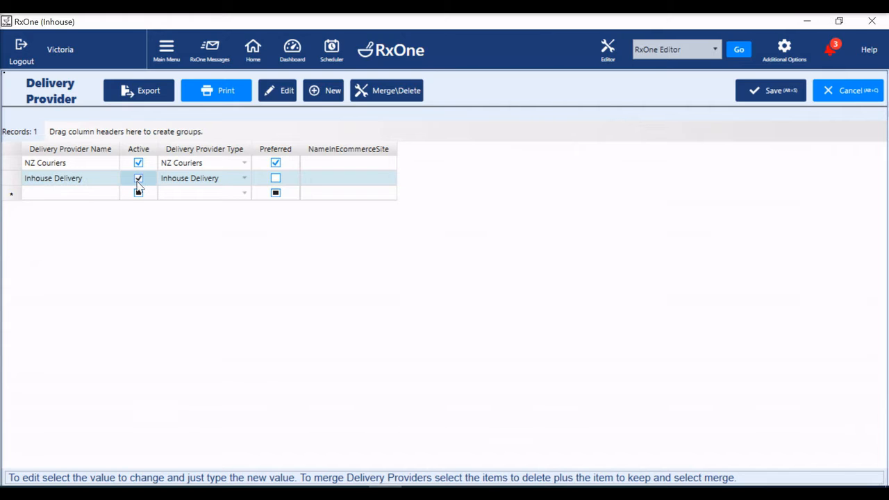
pyautogui.click(276, 178)
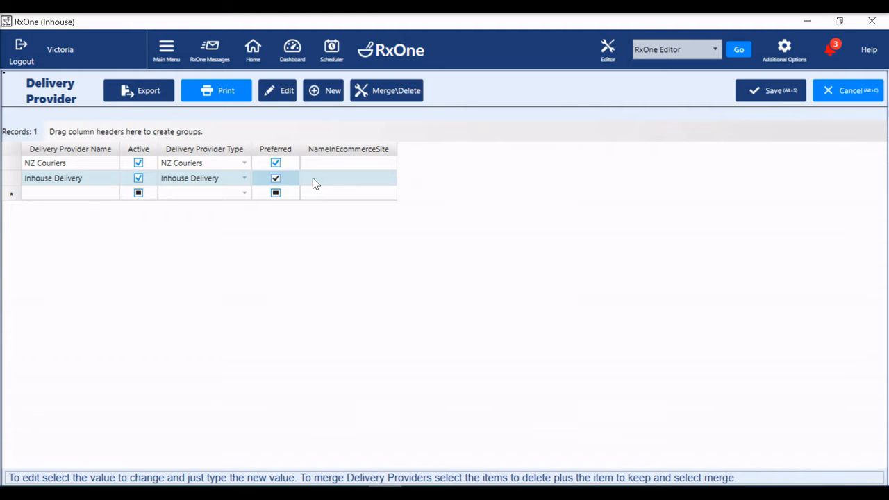
pyautogui.click(759, 95)
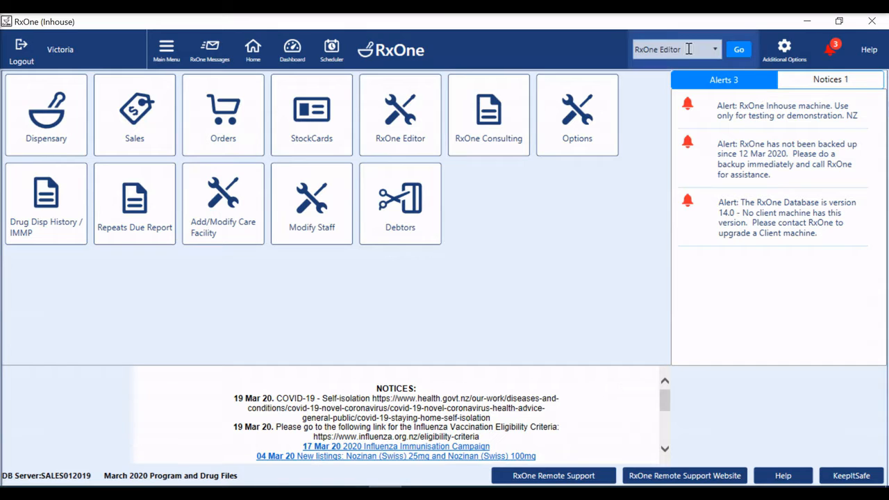
# Open the Delivery Packaging records in RxOne Editor, add one named "Morning Community Patients", and widen the name column to fit.
pyautogui.click(400, 99)
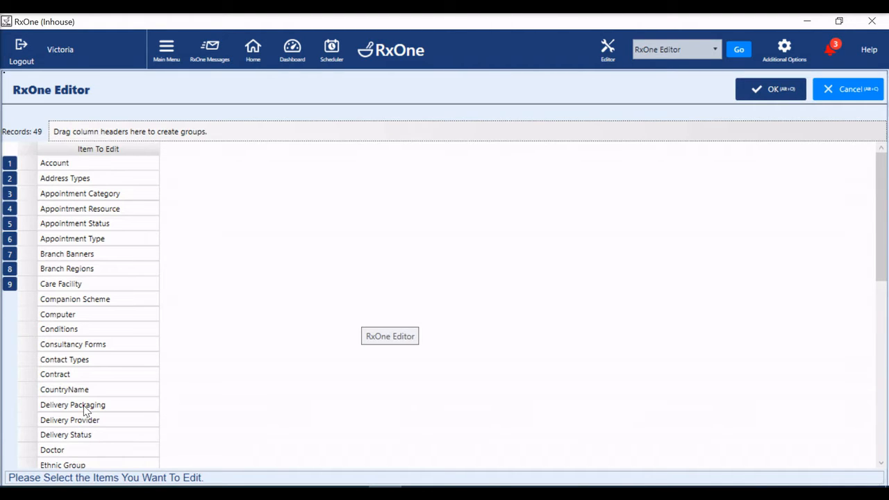
pyautogui.click(83, 405)
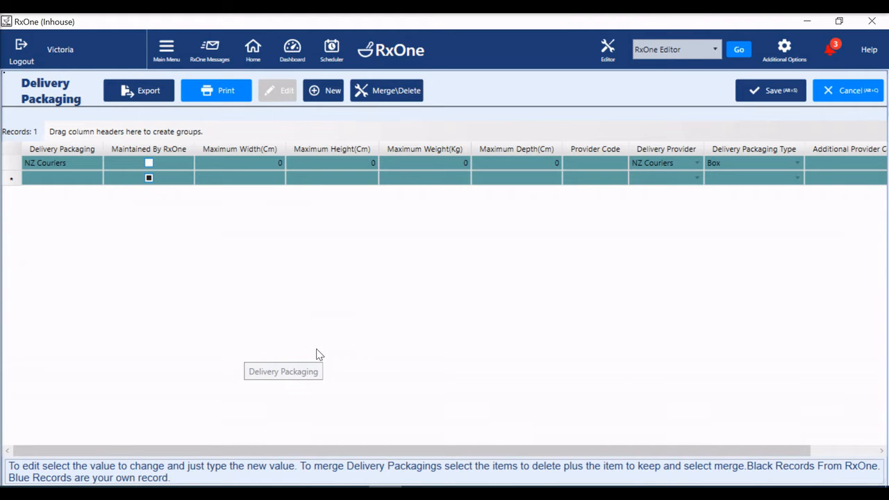
pyautogui.click(332, 96)
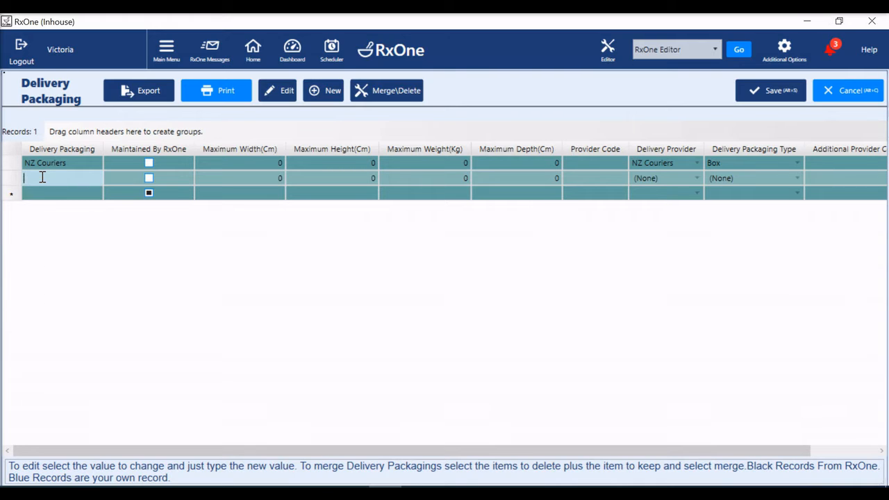
pyautogui.write('Morning Community Patients')
pyautogui.moveTo(103, 149); pyautogui.dragTo(165, 148)
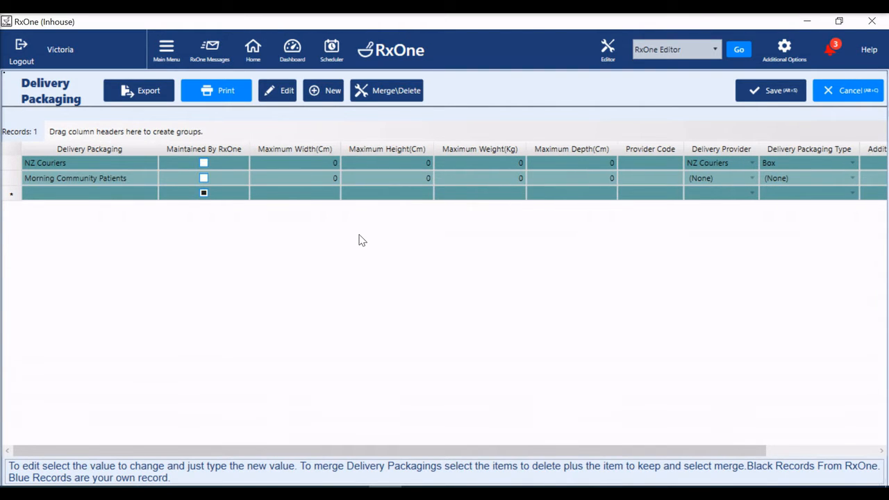
# Set Morning Community Patients to the Inhouse Delivery provider with packaging type Bin, and mark it as preferred.
pyautogui.moveTo(550, 450); pyautogui.dragTo(661, 451)
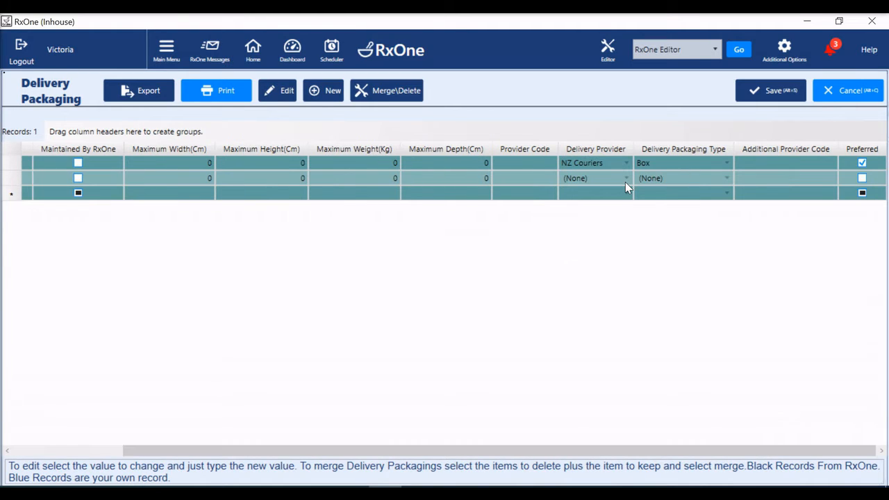
pyautogui.click(626, 182)
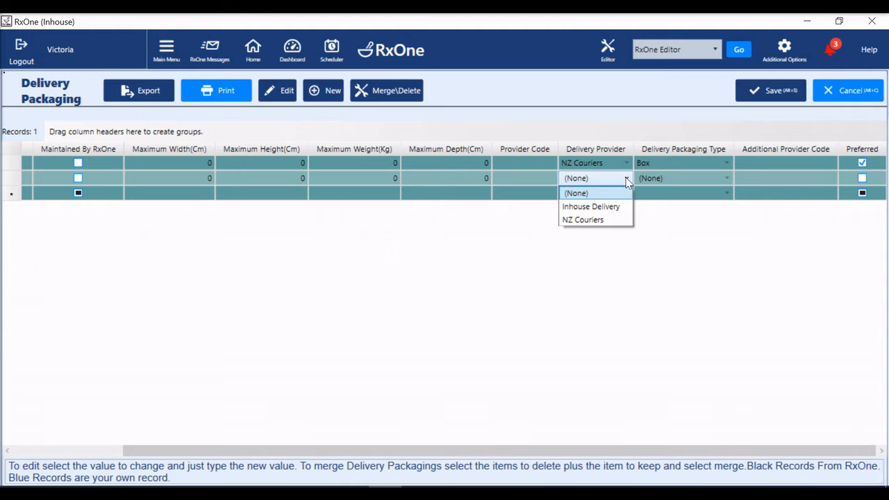
pyautogui.click(610, 207)
pyautogui.click(727, 179)
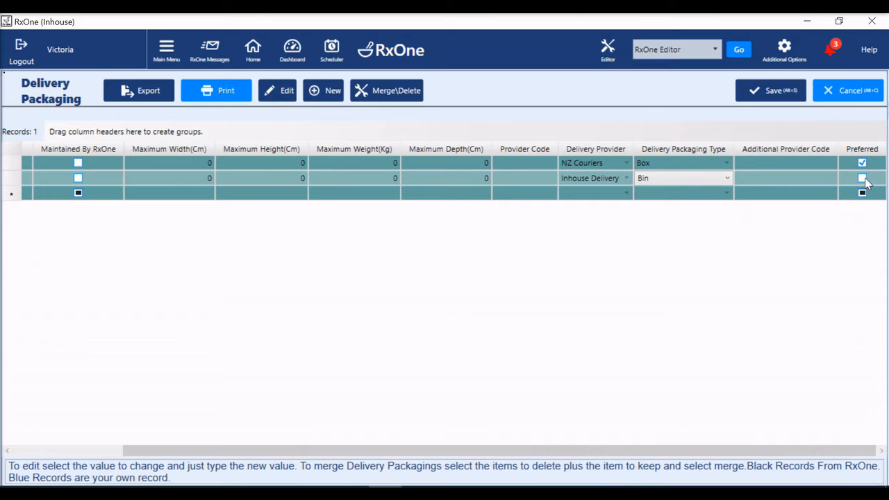
pyautogui.click(863, 180)
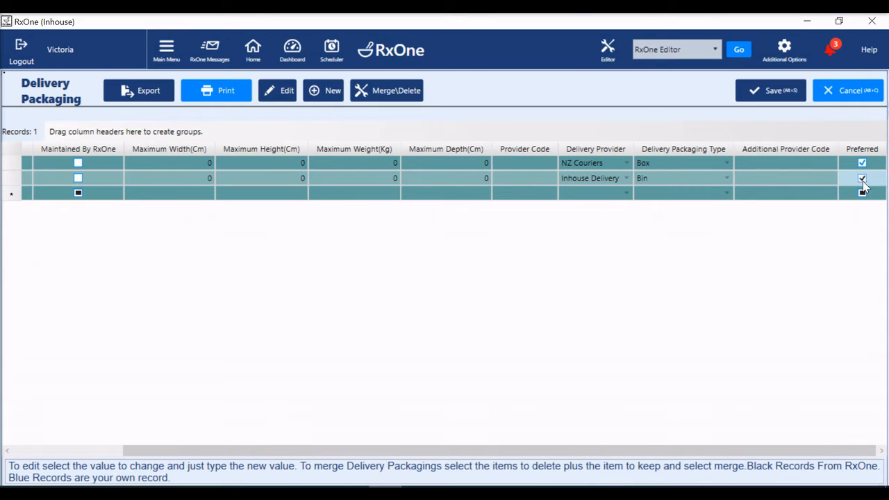
# Add a delivery packaging record named "Afternoon Community Patients".
pyautogui.moveTo(560, 453); pyautogui.dragTo(273, 421)
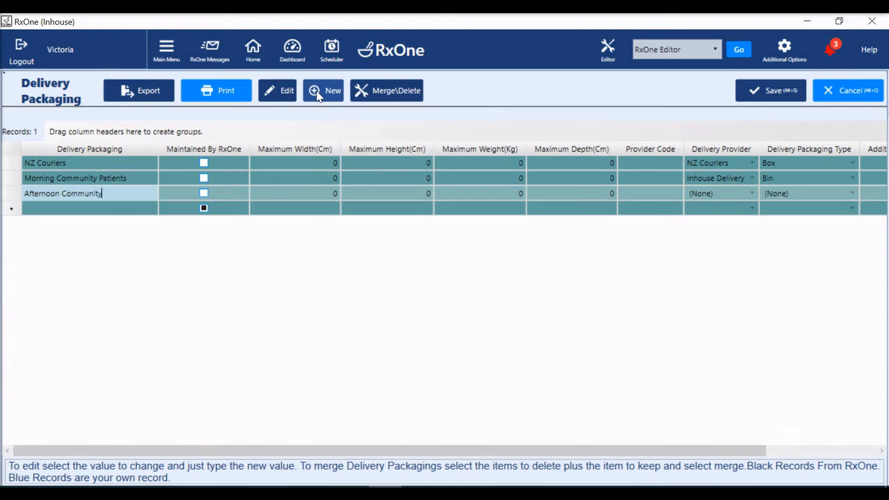
pyautogui.press('BackSpace')
pyautogui.press('BackSpace')
pyautogui.press('BackSpace')
pyautogui.press('BackSpace')
pyautogui.press('BackSpace')
pyautogui.press('BackSpace')
pyautogui.press('BackSpace')
pyautogui.press('BackSpace')
pyautogui.press('BackSpace')
pyautogui.press('BackSpace')
pyautogui.press('BackSpace')
pyautogui.press('BackSpace')
pyautogui.press('BackSpace')
pyautogui.press('BackSpace')
pyautogui.press('BackSpace')
pyautogui.press('BackSpace')
pyautogui.press('BackSpace')
pyautogui.press('BackSpace')
pyautogui.press('BackSpace')
pyautogui.write('Afternoon Community Patients')
# Assign Inhouse Delivery as provider and Bin as packaging type to Afternoon Community Patients, and mark it as preferred.
pyautogui.click(752, 195)
pyautogui.click(719, 217)
pyautogui.moveTo(611, 451); pyautogui.dragTo(724, 451)
pyautogui.click(729, 196)
pyautogui.click(667, 217)
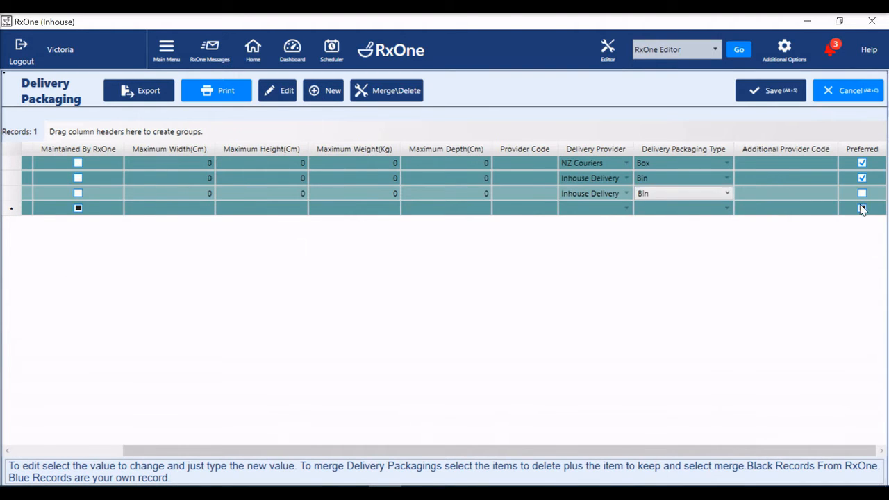
pyautogui.click(862, 194)
# Add a delivery packaging record "Morning Rest Home Delivery" with provider Inhouse Delivery and packaging type Box.
pyautogui.click(323, 91)
pyautogui.moveTo(361, 452); pyautogui.dragTo(248, 453)
pyautogui.write('Morning Rest Home Delivery')
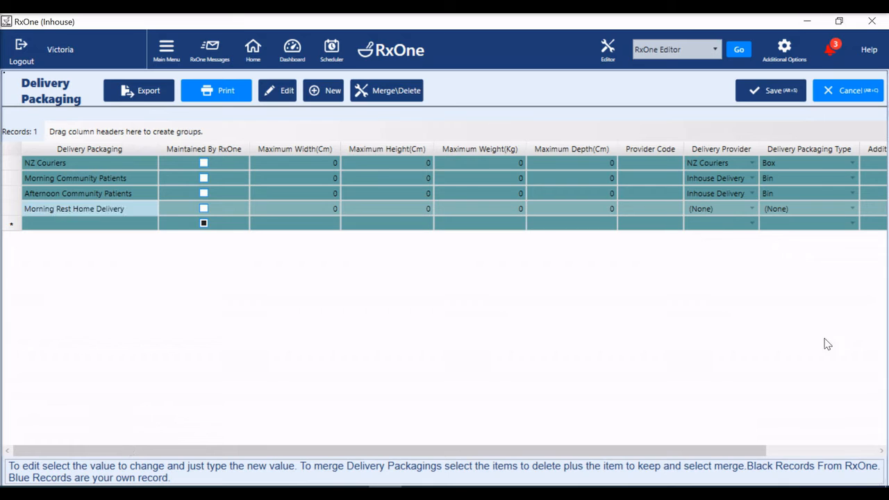
pyautogui.click(752, 210)
pyautogui.click(722, 234)
pyautogui.click(853, 209)
pyautogui.click(810, 264)
# Add the packaging record "Afternoon Rest Home Delivery" with provider Inhouse Delivery and a packaging type, and save the packaging records.
pyautogui.click(324, 91)
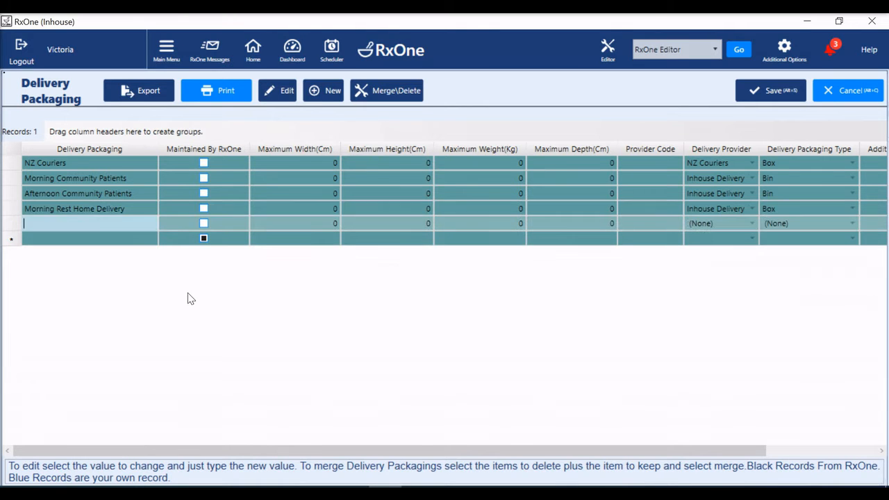
pyautogui.write('Afternoon Rest Home Delivery')
pyautogui.click(748, 224)
pyautogui.click(719, 252)
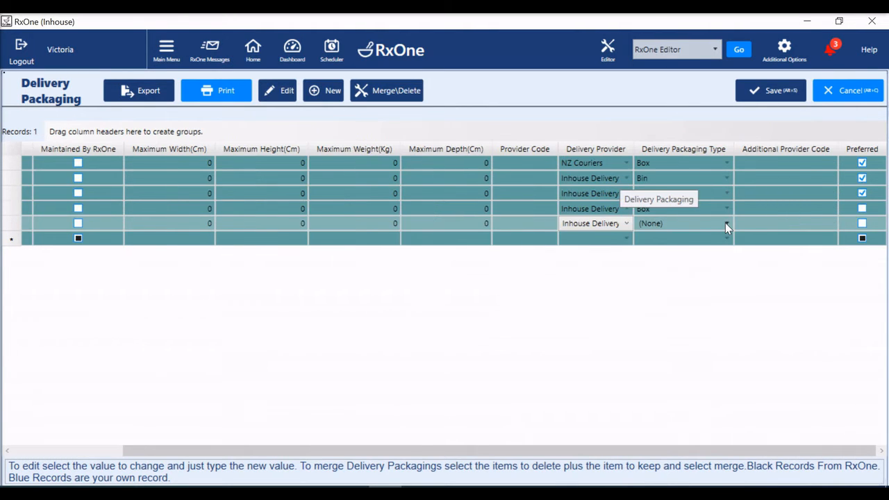
pyautogui.click(726, 223)
pyautogui.click(684, 278)
pyautogui.click(782, 90)
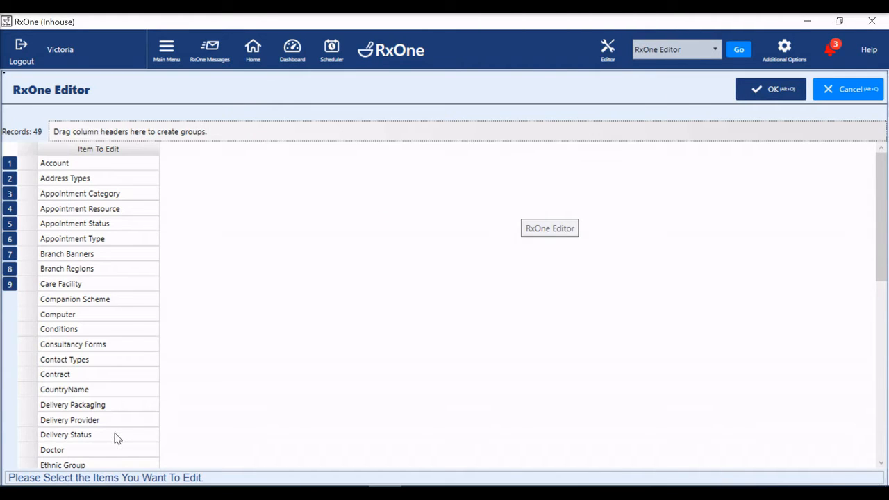
# Add a "Sent to provider" entry to the Delivery Status records and start another blank status record.
pyautogui.click(113, 434)
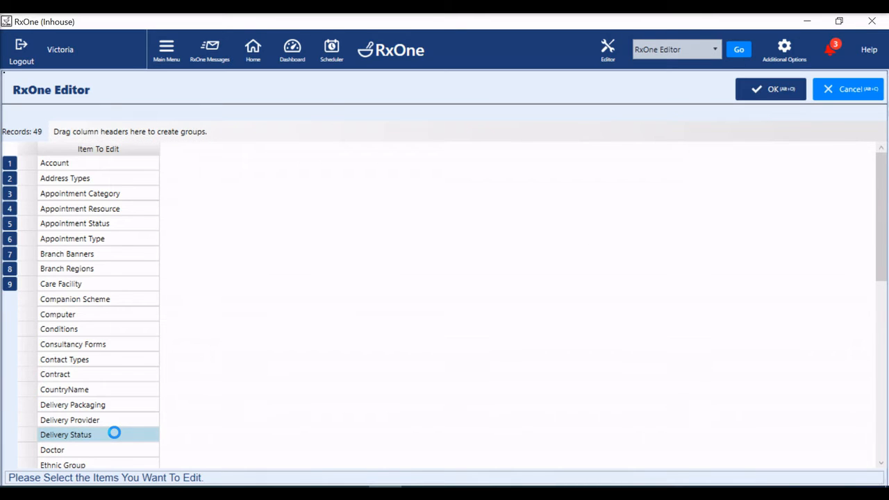
pyautogui.click(330, 94)
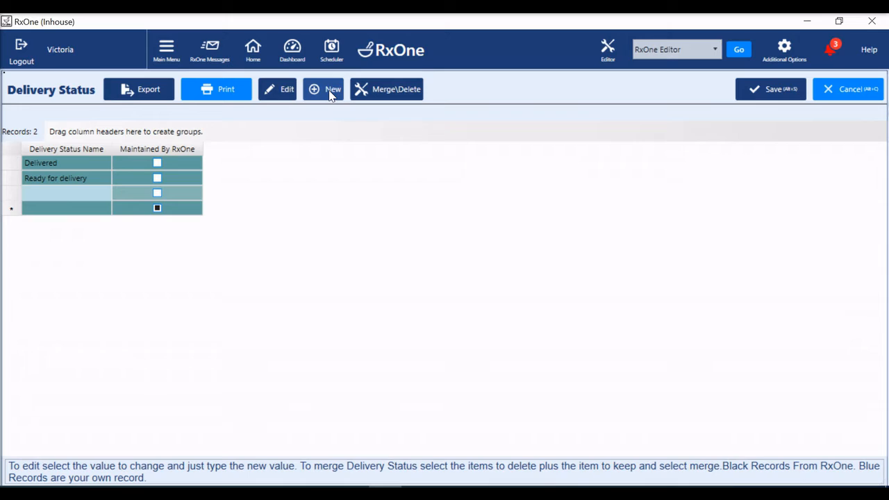
pyautogui.write('Sent to provider')
pyautogui.click(331, 93)
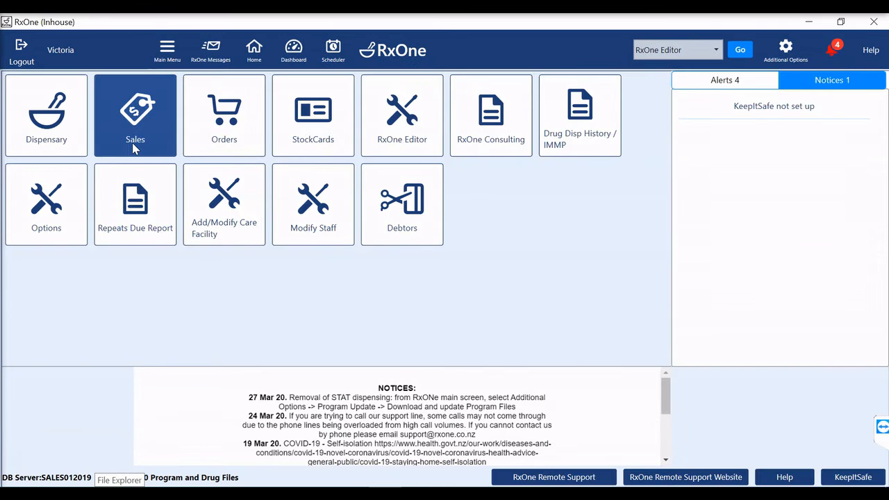
# Open the Sales module and turn on the Always Enter Delivery Details option.
pyautogui.click(132, 142)
pyautogui.click(157, 101)
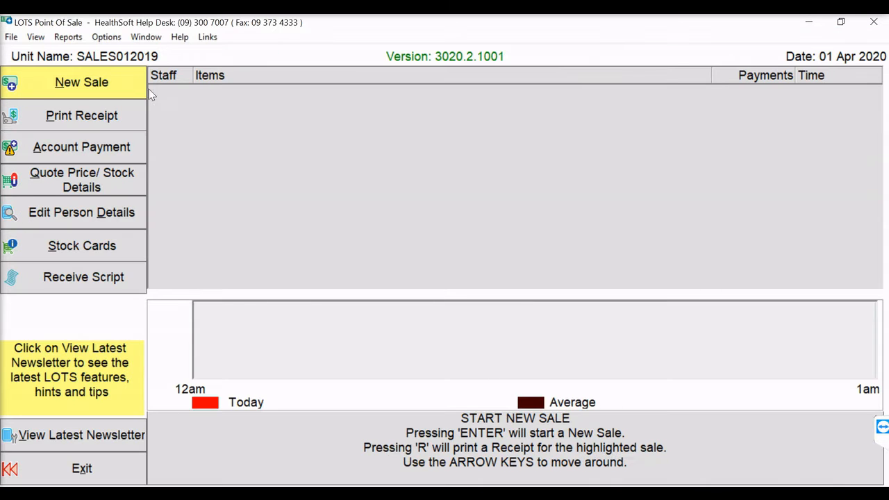
pyautogui.click(107, 38)
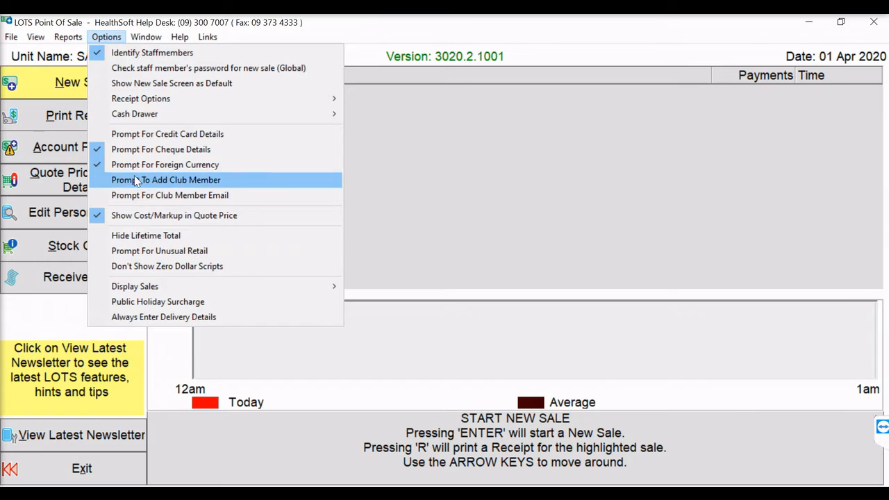
pyautogui.click(138, 317)
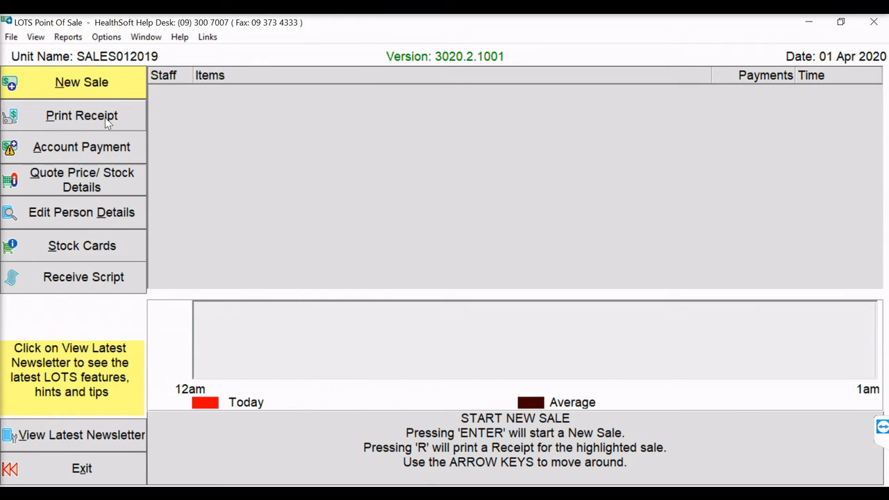
# Start a new sale, enter the salesperson's name, and look up the customer by surname.
pyautogui.click(102, 82)
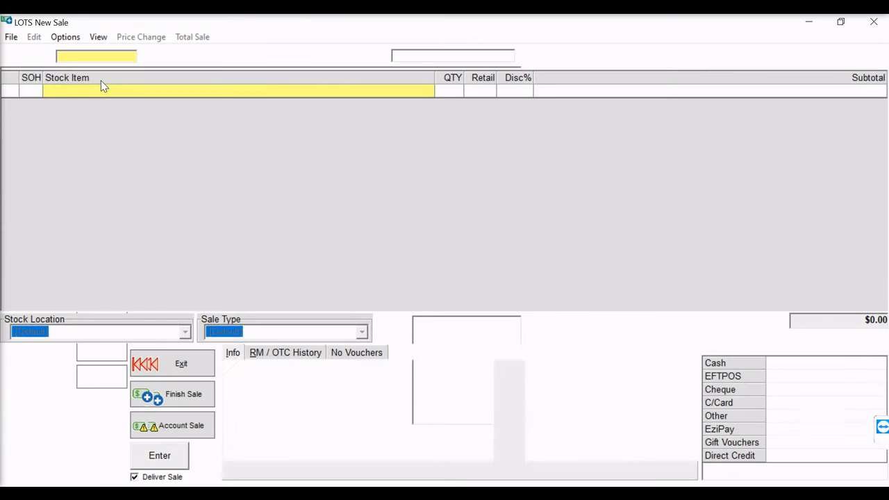
pyautogui.write('Victoria')
pyautogui.press('Return')
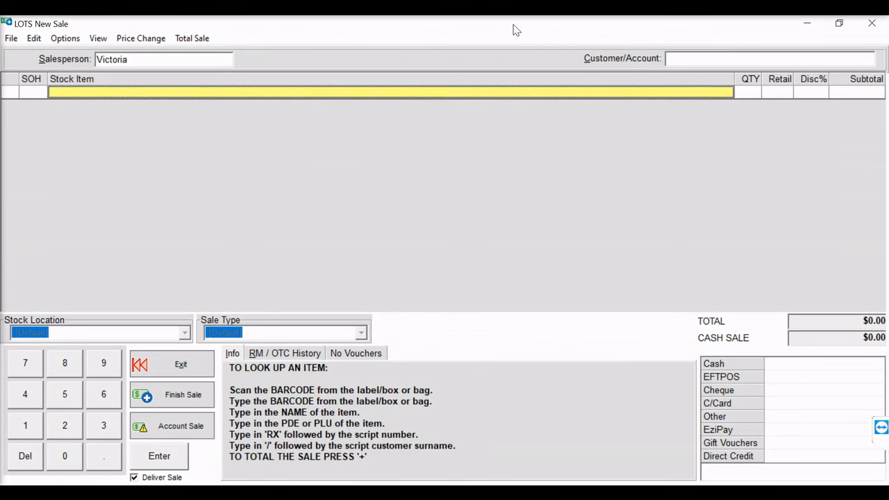
pyautogui.click(730, 59)
pyautogui.write('red')
pyautogui.press('Return')
pyautogui.press('Return')
# Add all of the customer's available scripts to the sale.
pyautogui.click(34, 38)
pyautogui.click(72, 124)
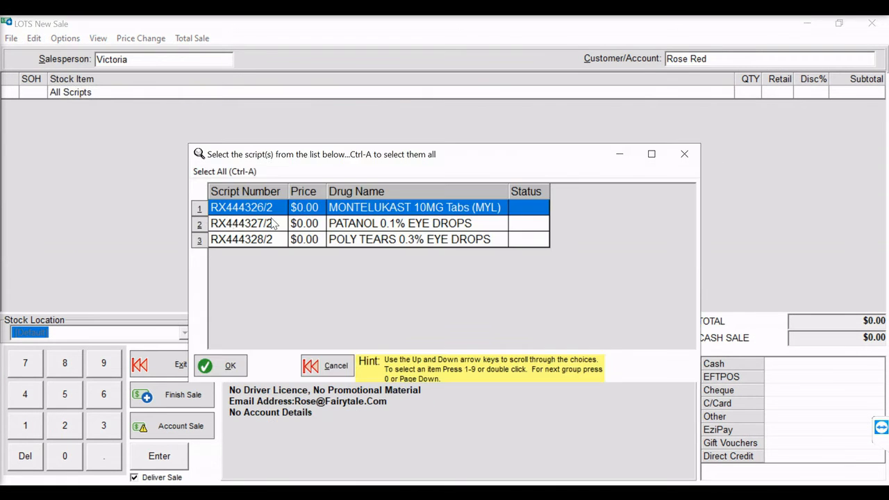
pyautogui.hotkey('ctrl', 'a')
pyautogui.click(220, 362)
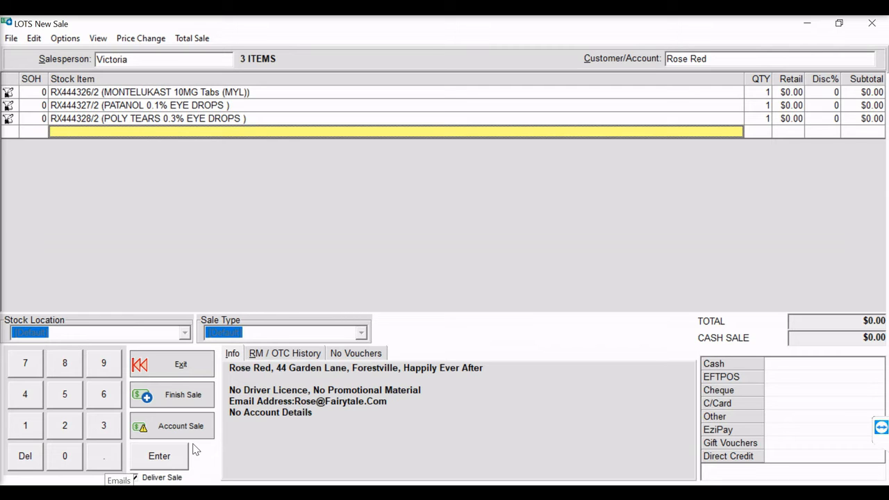
# Finish the sale and confirm the staff ID to open its delivery details.
pyautogui.click(200, 394)
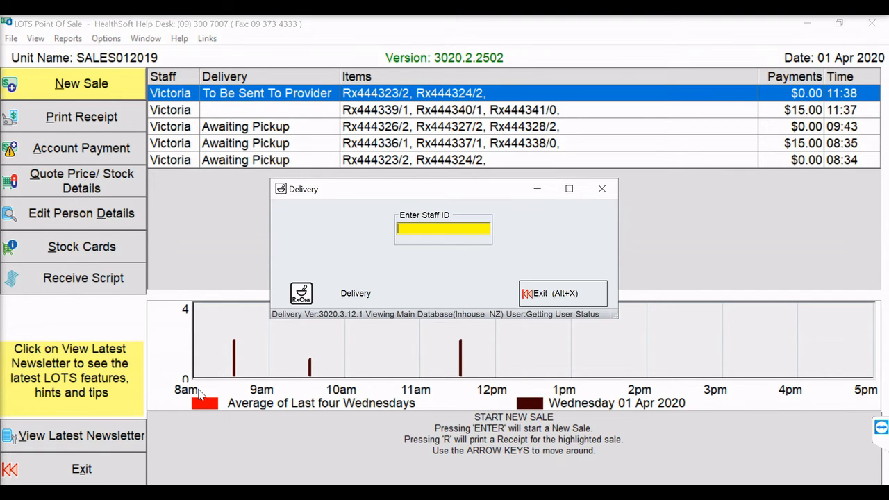
pyautogui.press('Return')
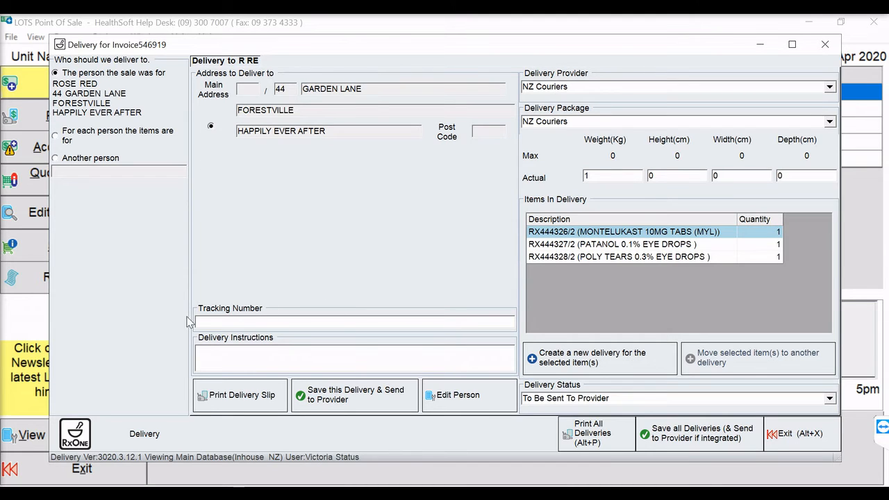
# Enter the delivery instructions "Deliver to the door." and fill in the delivery's tracking number.
pyautogui.click(221, 355)
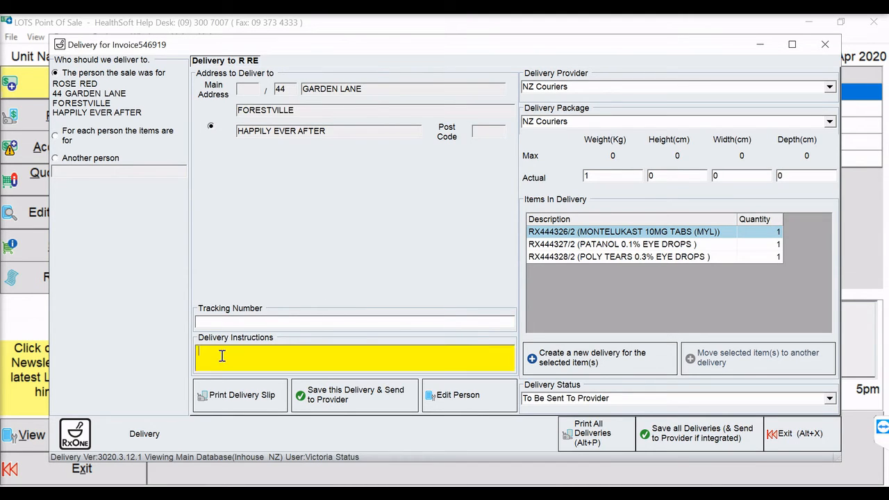
pyautogui.write('Dell')
pyautogui.write('ver to the door')
pyautogui.write('.')
pyautogui.click(204, 321)
pyautogui.write('123456789')
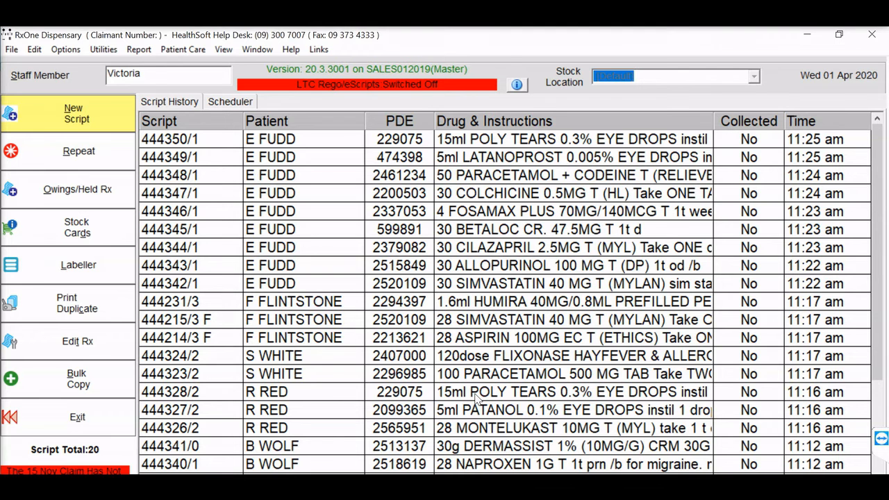
# In RxOne Dispensary, open the customer's Poly Tears 0.3% Eye Drops script and view its additional claim details.
pyautogui.click(475, 392)
pyautogui.doubleClick(475, 393)
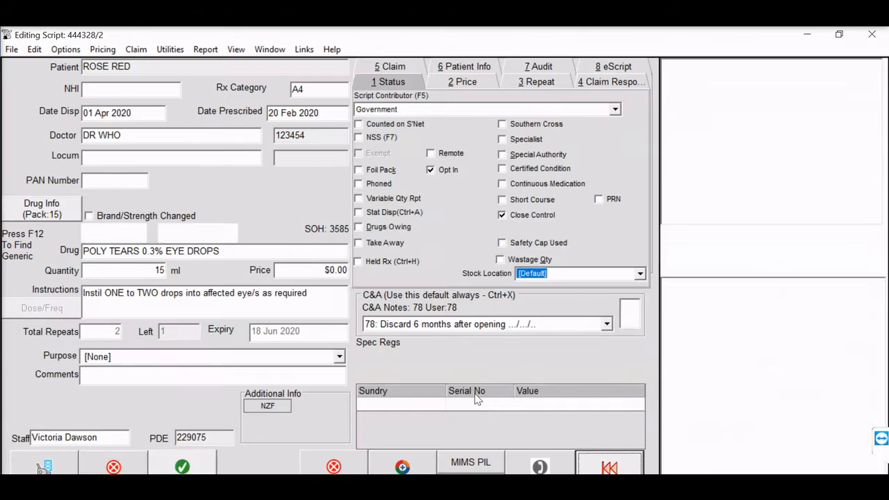
pyautogui.click(135, 52)
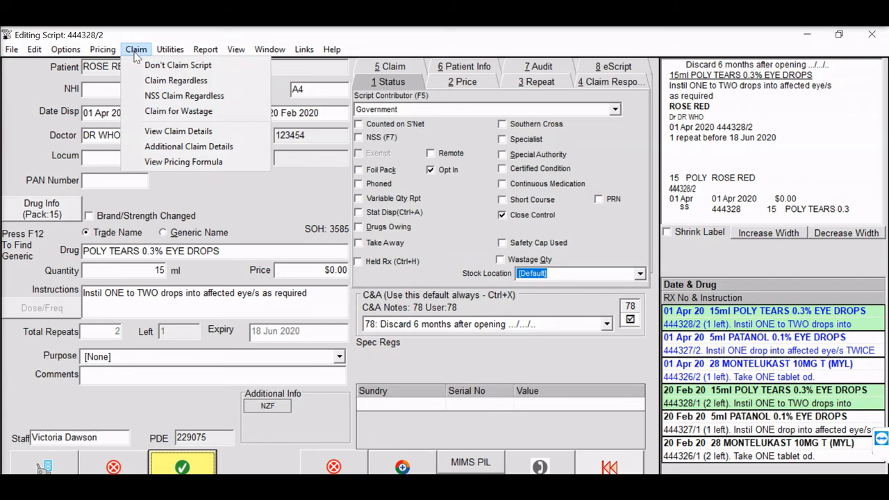
pyautogui.click(158, 147)
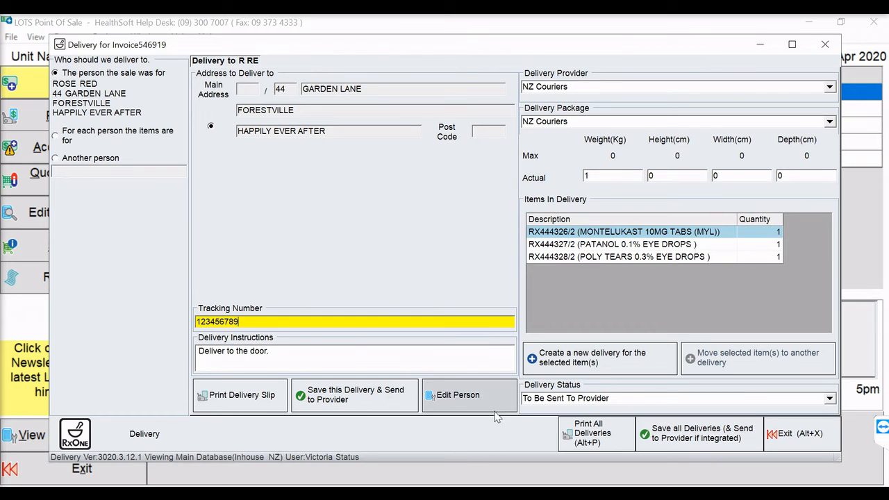
# Keep NZ Couriers as the delivery provider and To Be Sent To Provider as the delivery status, and save all deliveries.
pyautogui.click(831, 89)
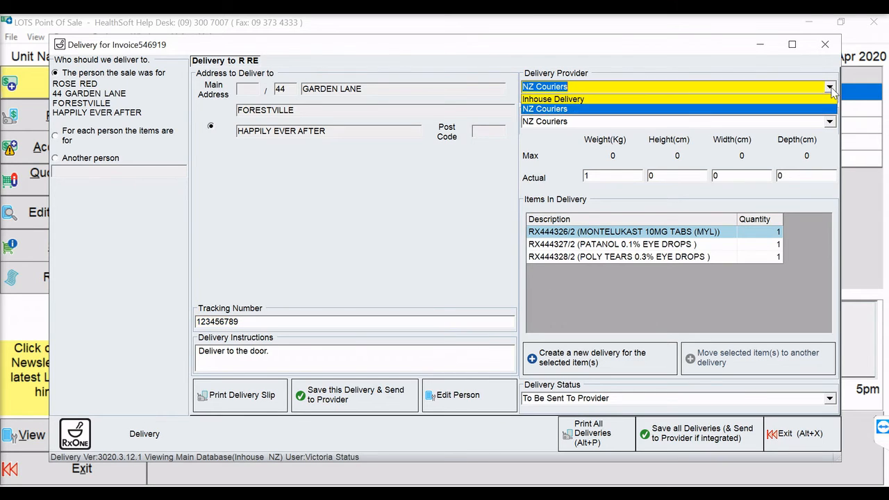
pyautogui.click(804, 123)
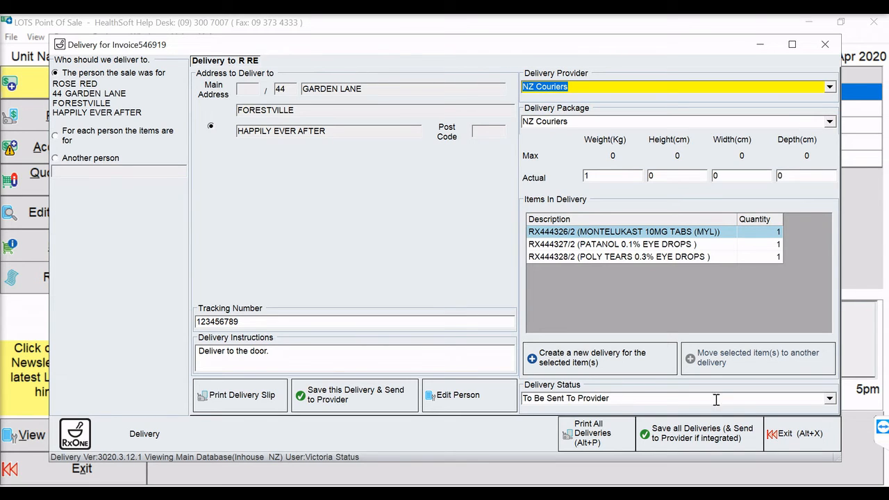
pyautogui.click(831, 400)
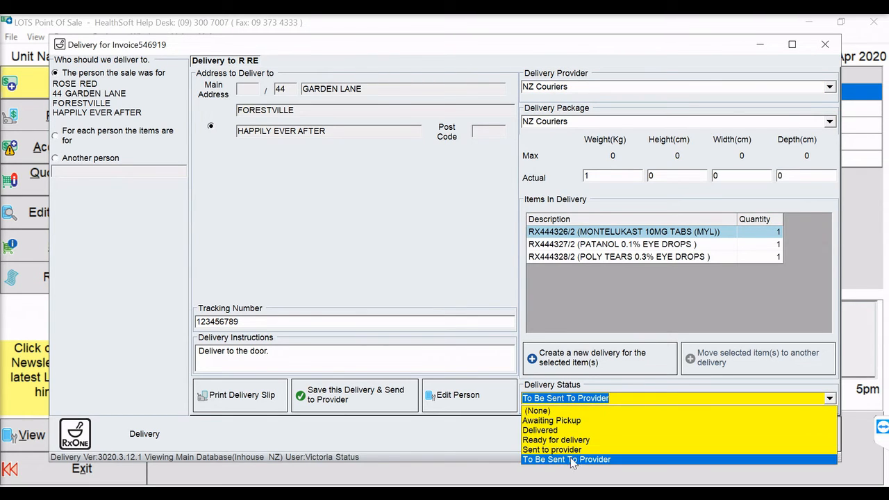
pyautogui.click(634, 396)
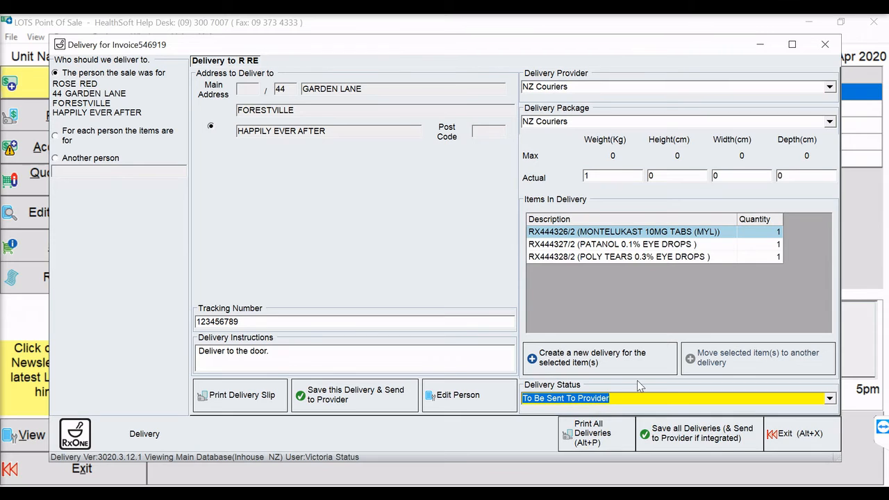
pyautogui.click(714, 444)
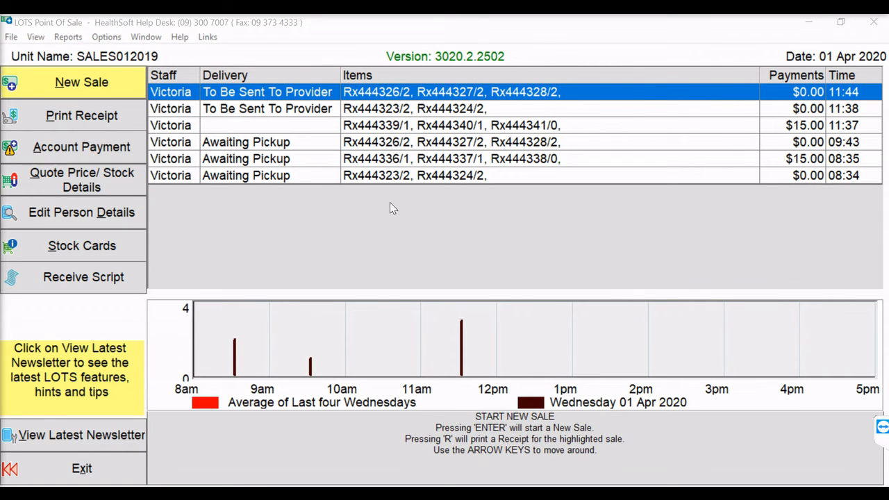
# Select the three sales marked To Be Sent To Provider and open their delivery details together.
pyautogui.click(275, 95)
pyautogui.moveTo(275, 98); pyautogui.dragTo(276, 134)
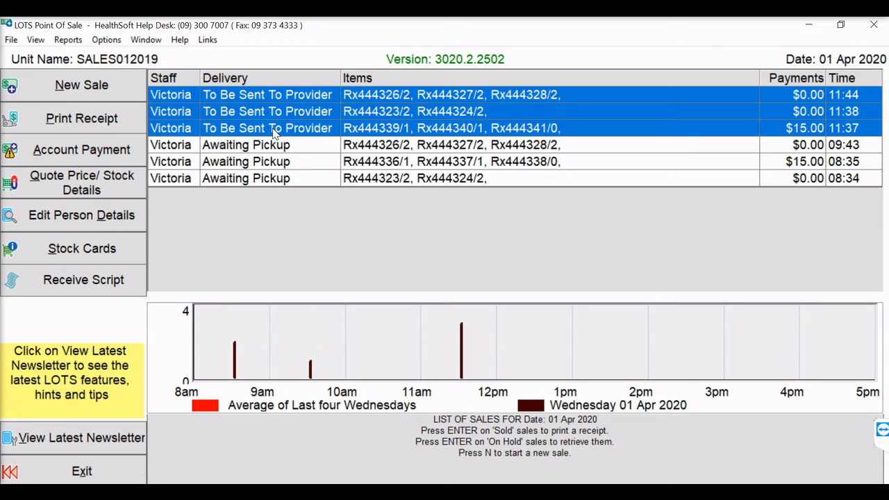
pyautogui.click(11, 40)
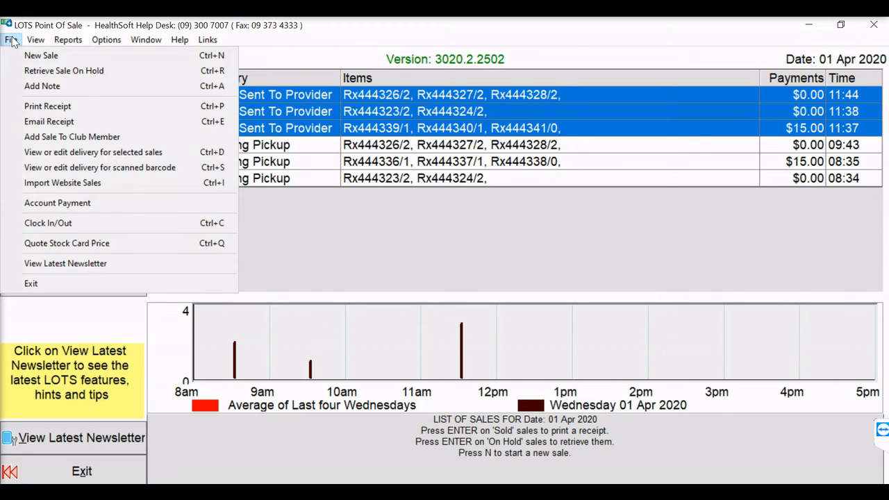
pyautogui.click(52, 153)
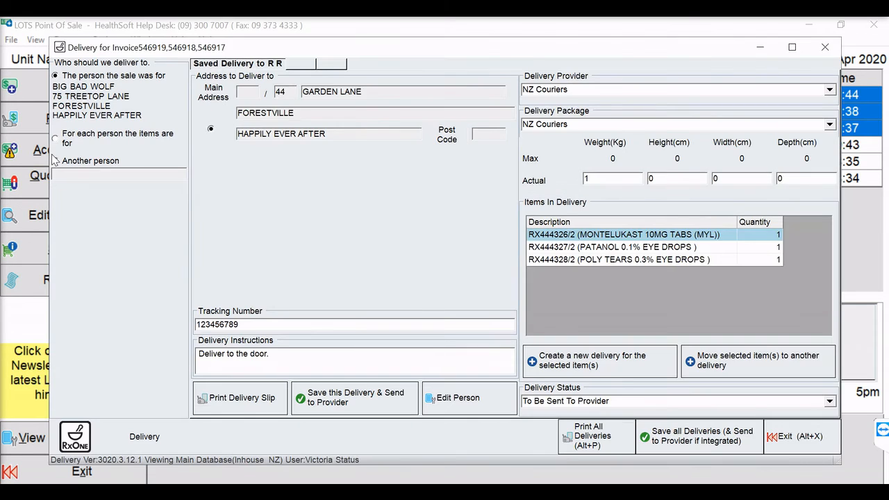
# Set the delivery status to Delivered, check the third saved delivery, and save all deliveries.
pyautogui.click(830, 402)
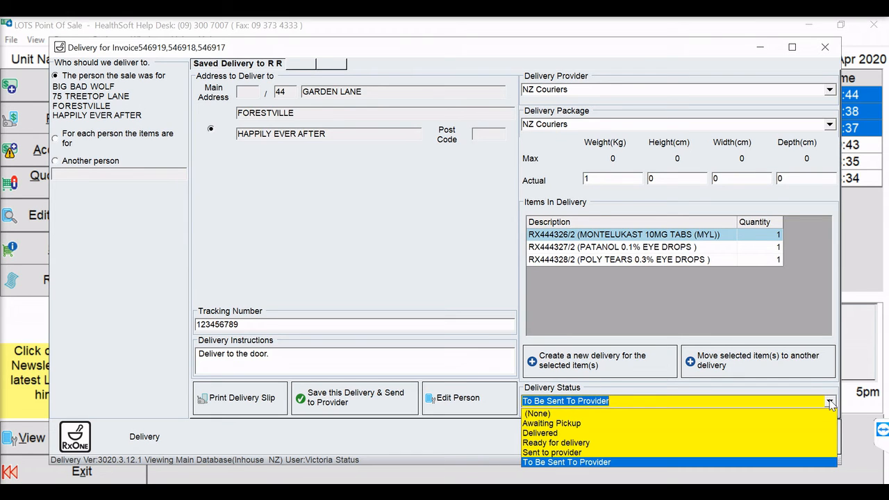
pyautogui.click(794, 433)
pyautogui.click(415, 64)
pyautogui.click(414, 64)
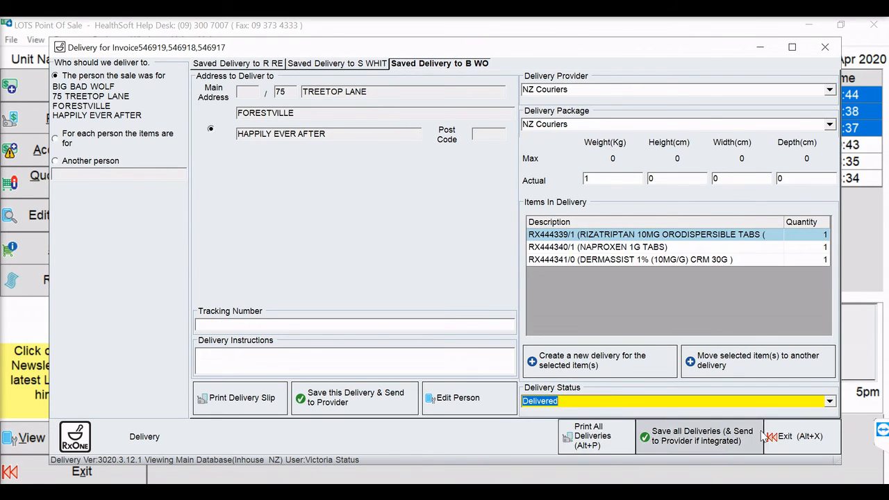
pyautogui.click(698, 436)
pyautogui.click(573, 273)
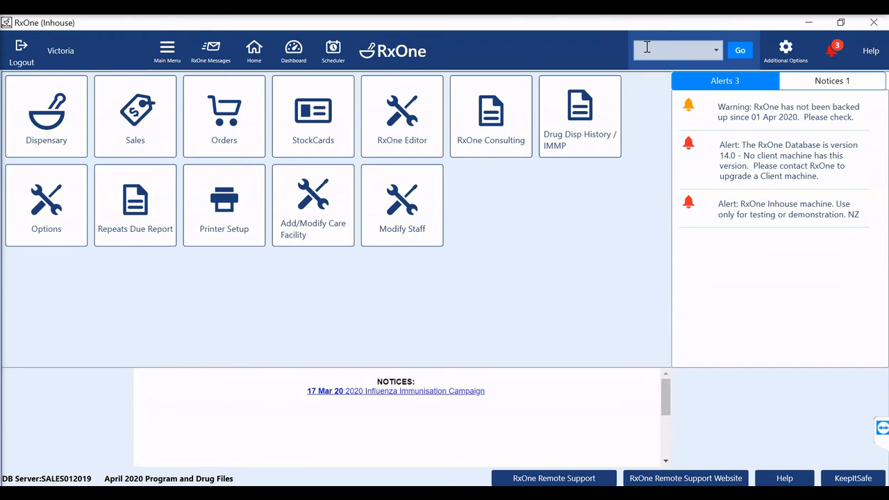
# In the RxOne main application, search for Delivery Report and open its filter options.
pyautogui.click(672, 54)
pyautogui.write('Delivery Report')
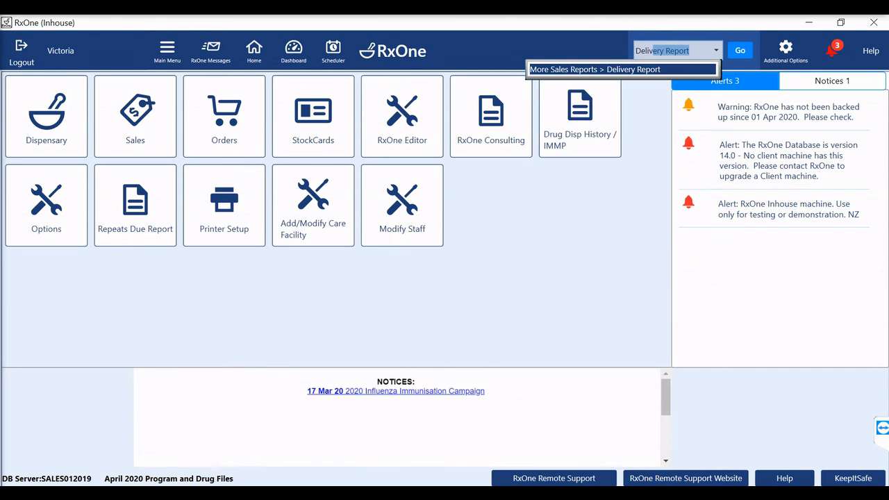
pyautogui.press('Return')
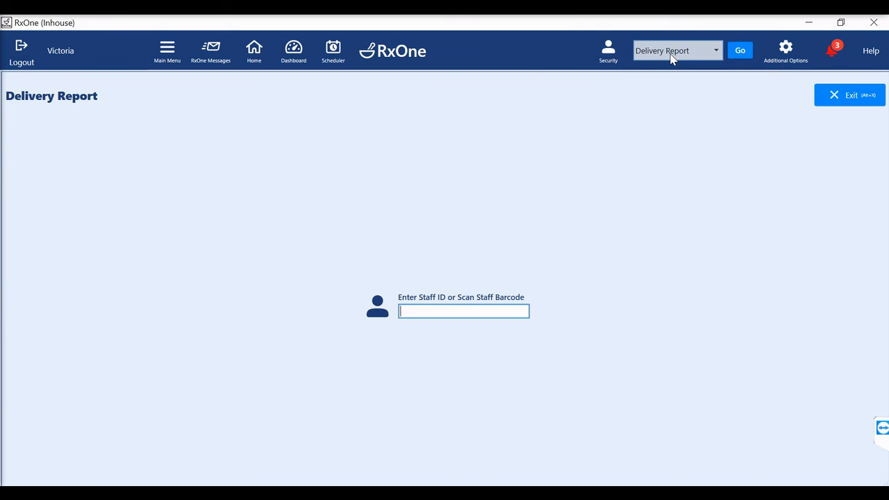
pyautogui.hotkey('alt', 'x')
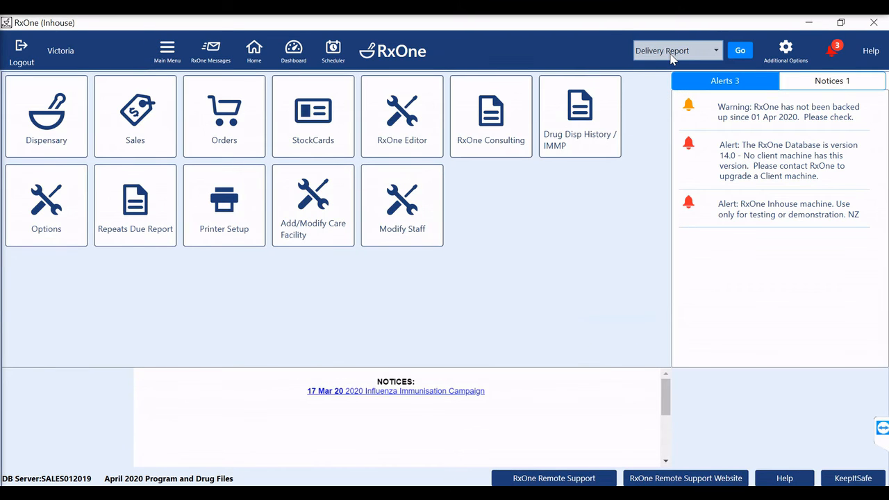
pyautogui.press('Return')
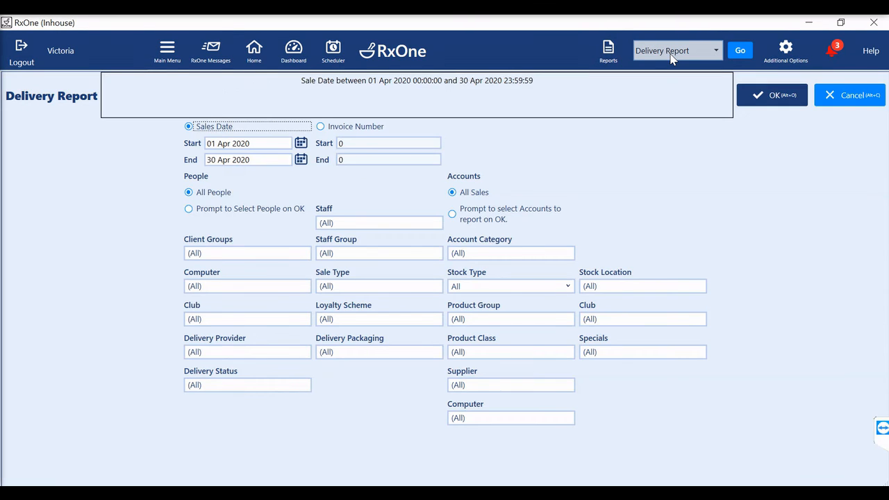
# Set the Delivery Report's sales start date to 02 Apr 2020 and run the report.
pyautogui.click(301, 143)
pyautogui.click(256, 197)
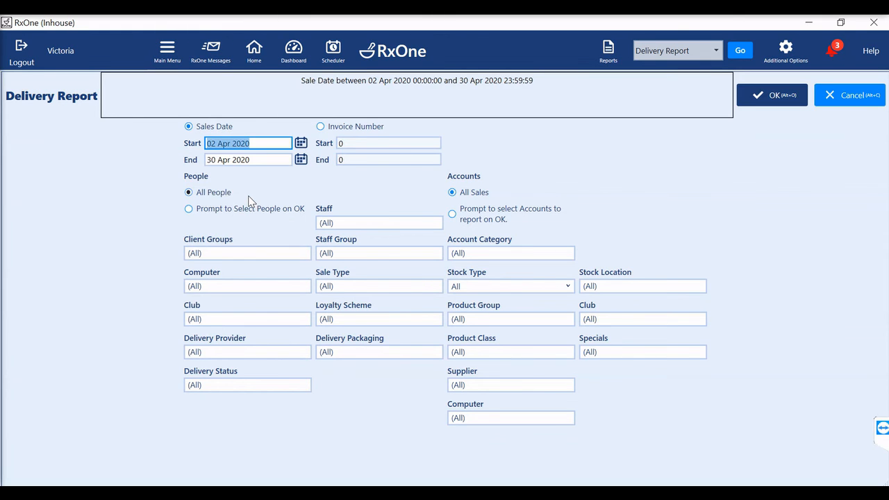
pyautogui.click(773, 95)
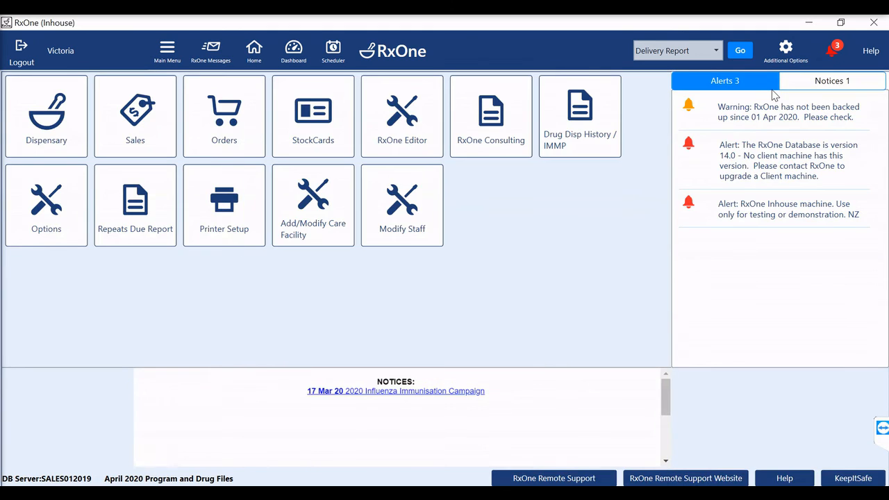